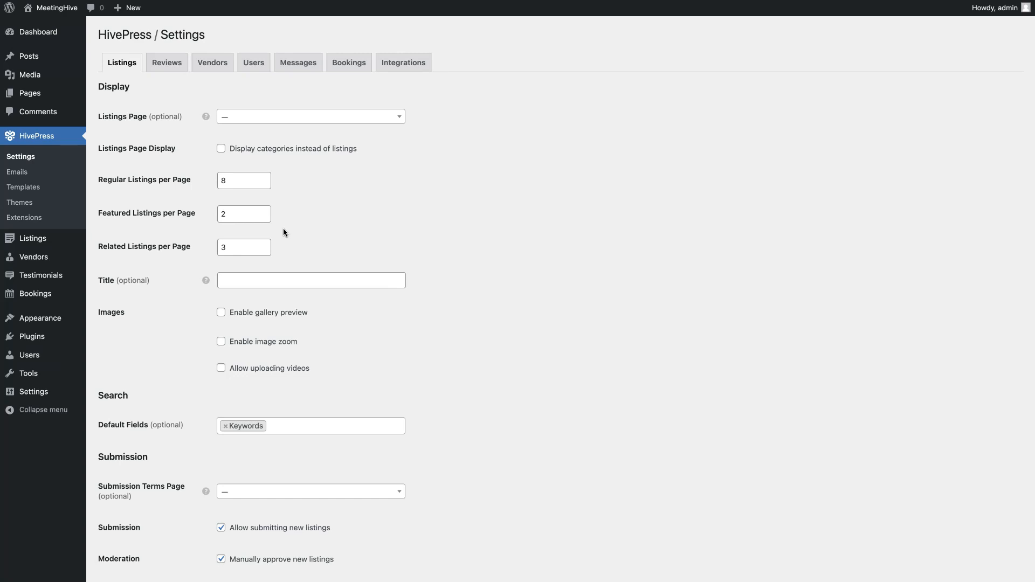
- Examine the listing settings, including the title option, the default search fields and the submission options
mouse_move(205, 279)
click(172, 283)
scroll(176, 291, down, 3)
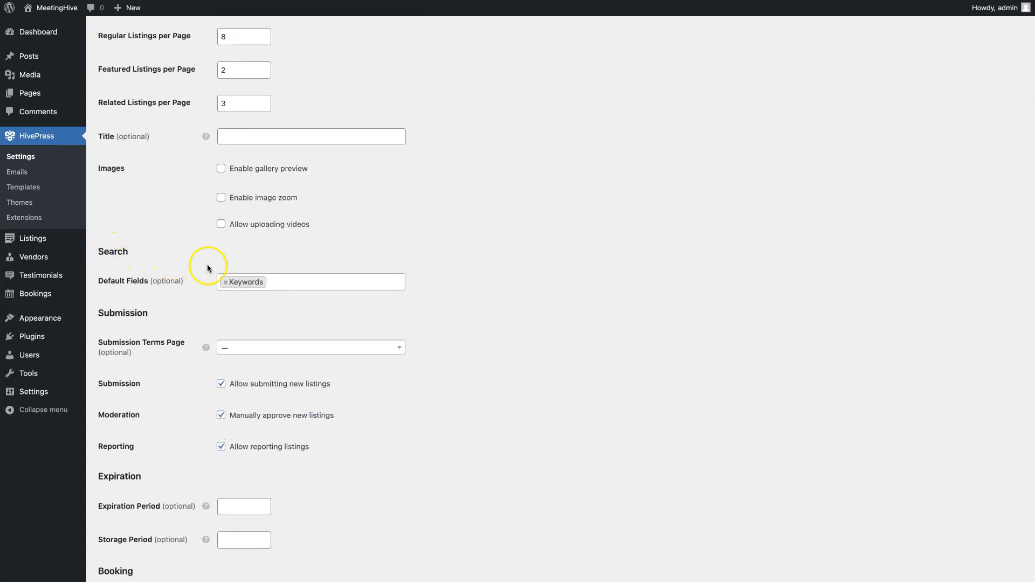
click(291, 281)
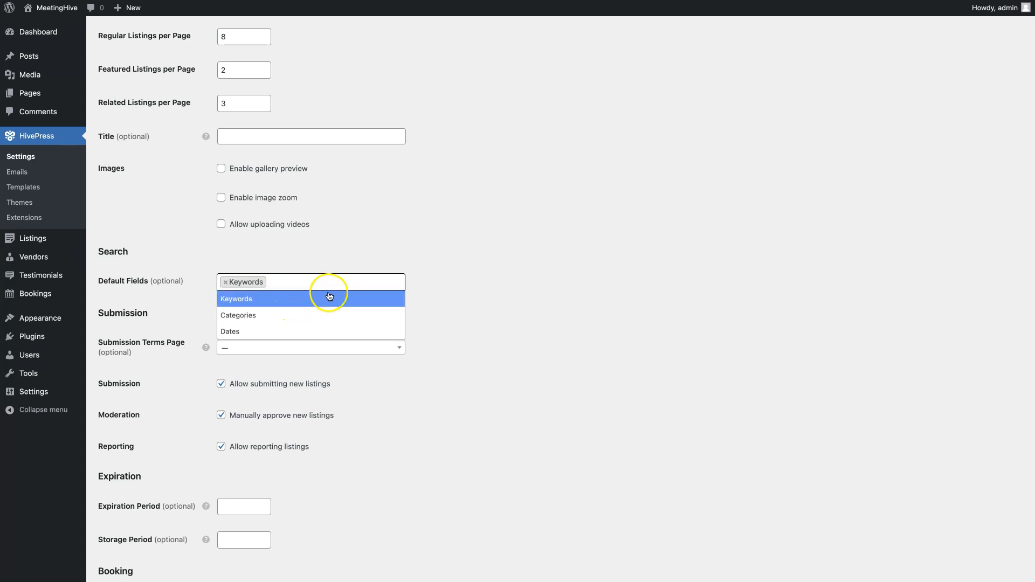
click(416, 282)
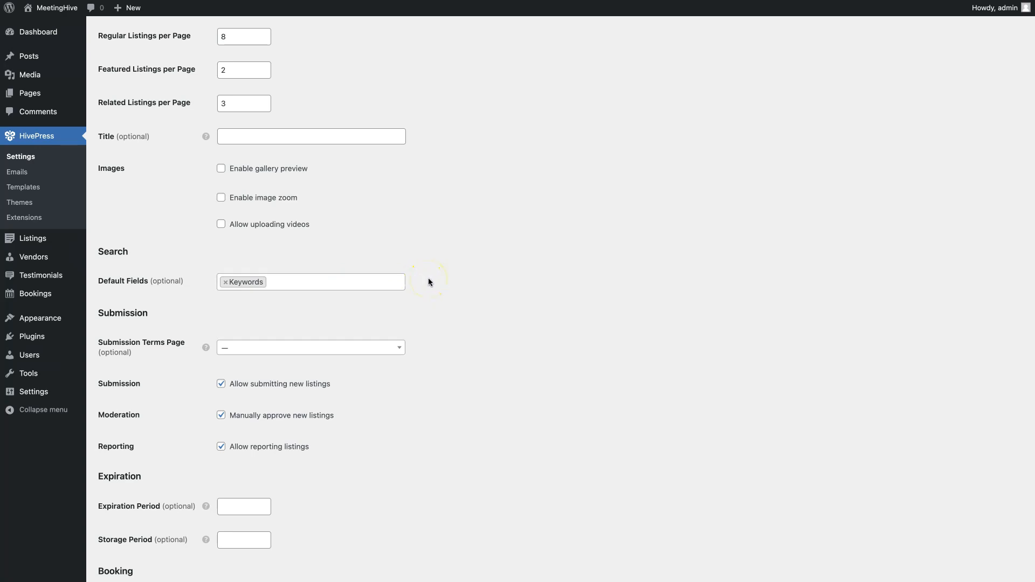
scroll(429, 280, down, 3)
click(391, 286)
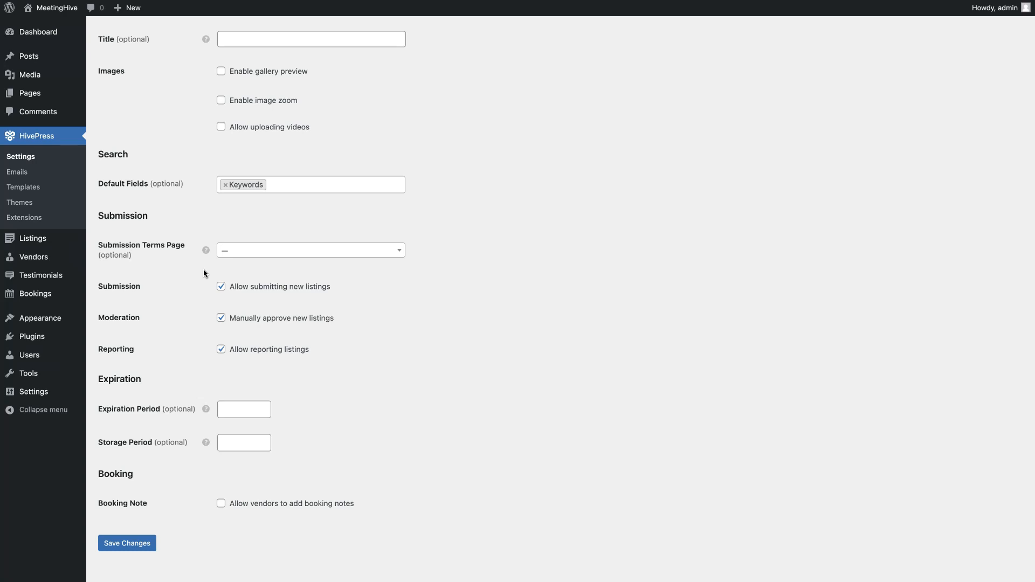
click(221, 288)
scroll(266, 440, up, 5)
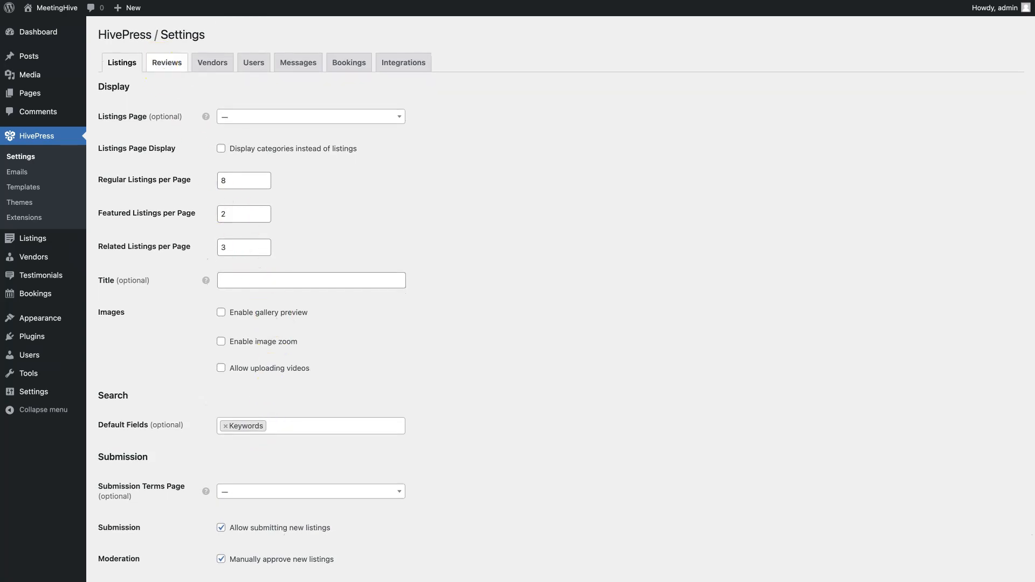
- Examine the review and vendor settings, including the choices available for the vendor display name
click(165, 66)
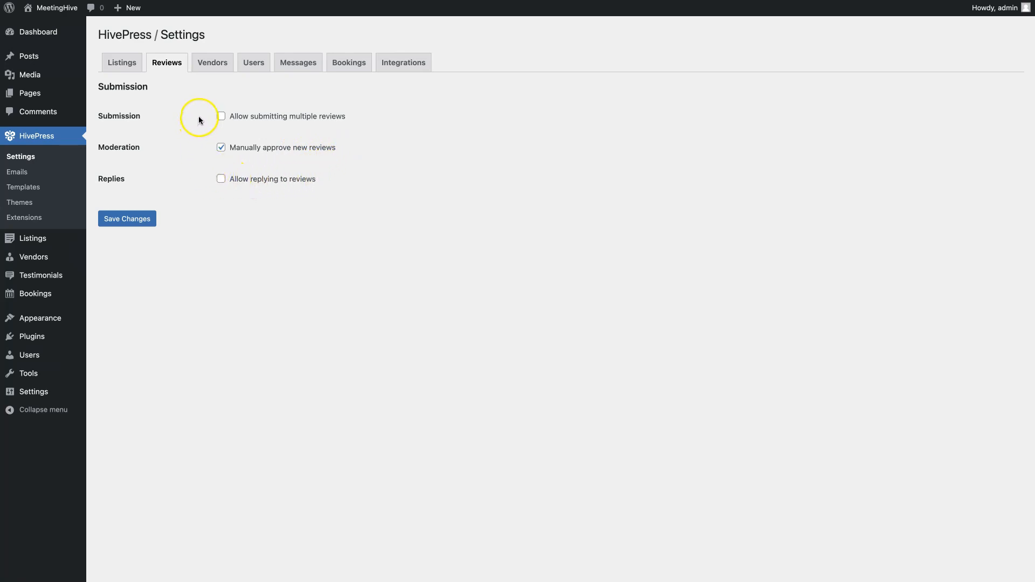
click(208, 63)
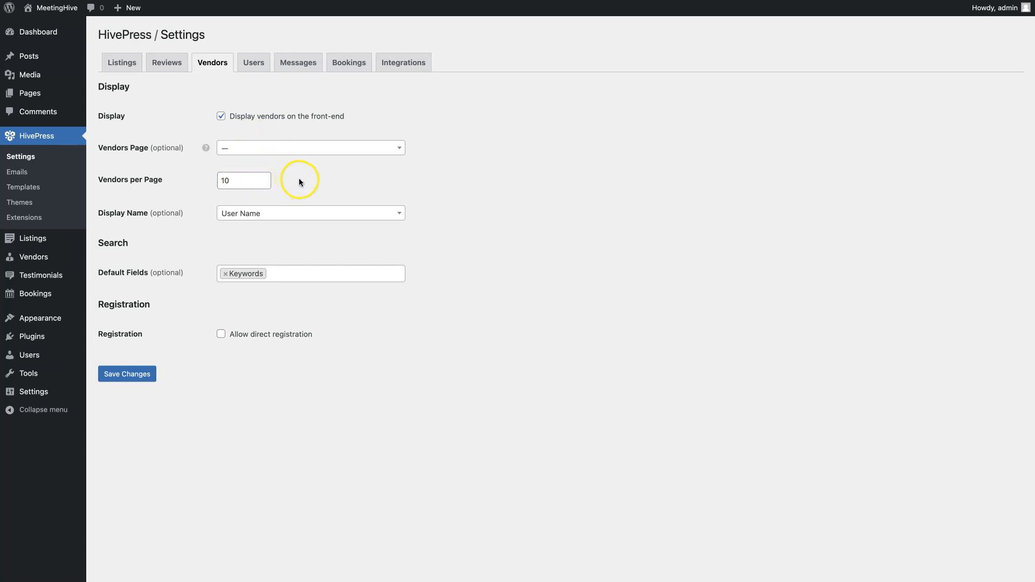
click(311, 212)
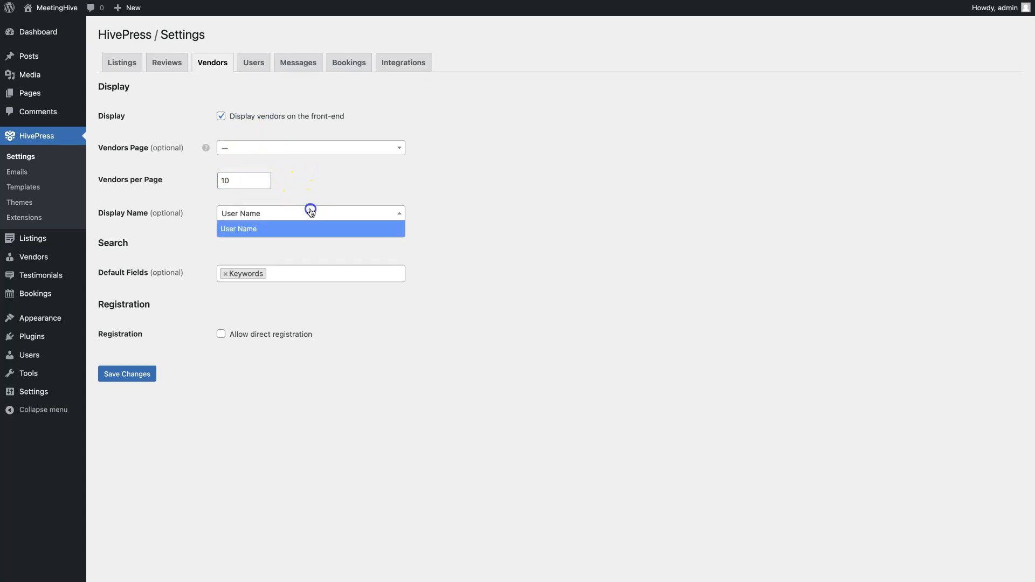
click(310, 213)
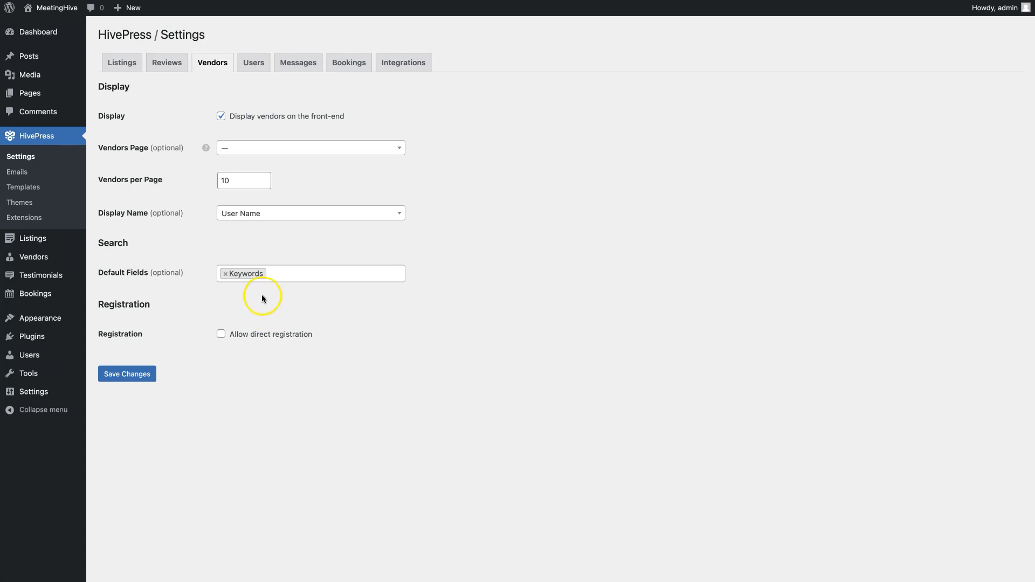
- Examine the user settings and the formats available for the user display name
click(248, 65)
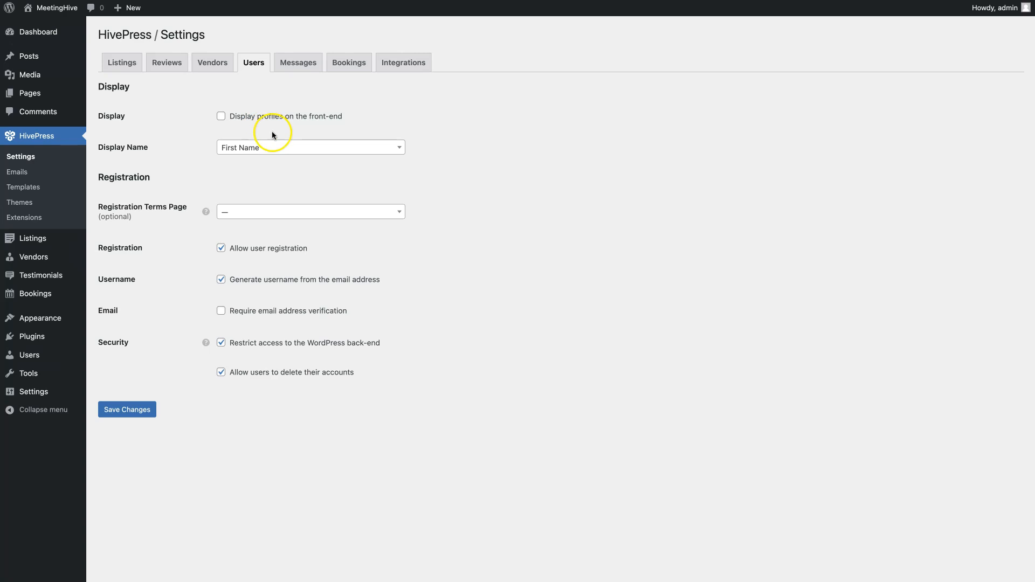
click(286, 147)
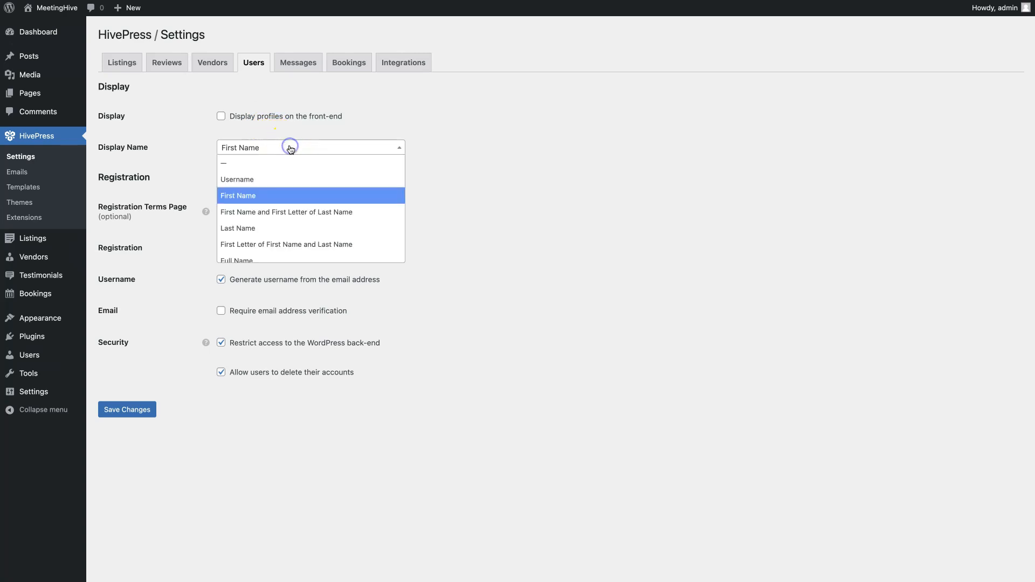
scroll(325, 203, down, 1)
click(418, 146)
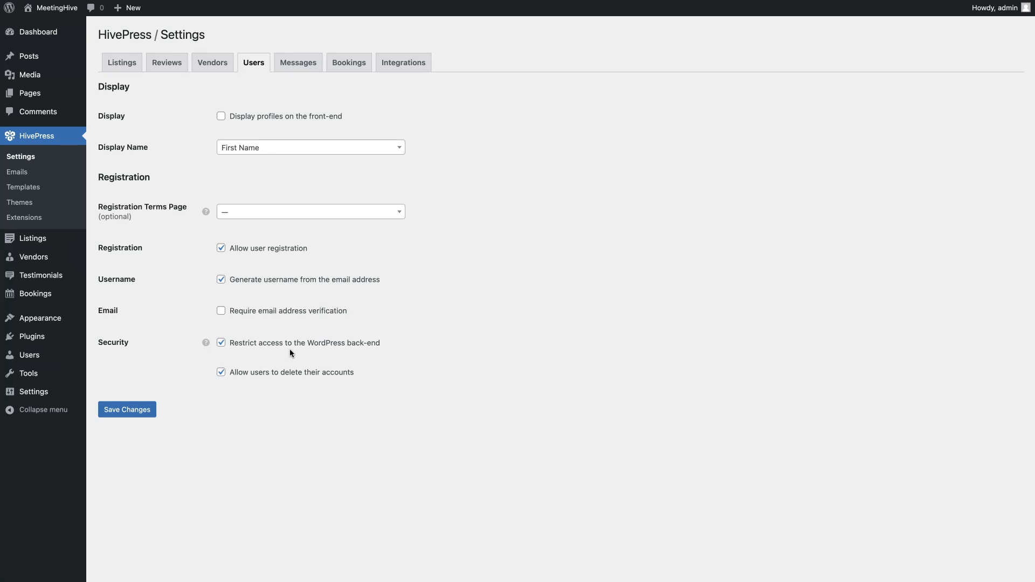
- Examine the message settings, including the file types offered when file attachments are allowed
click(286, 64)
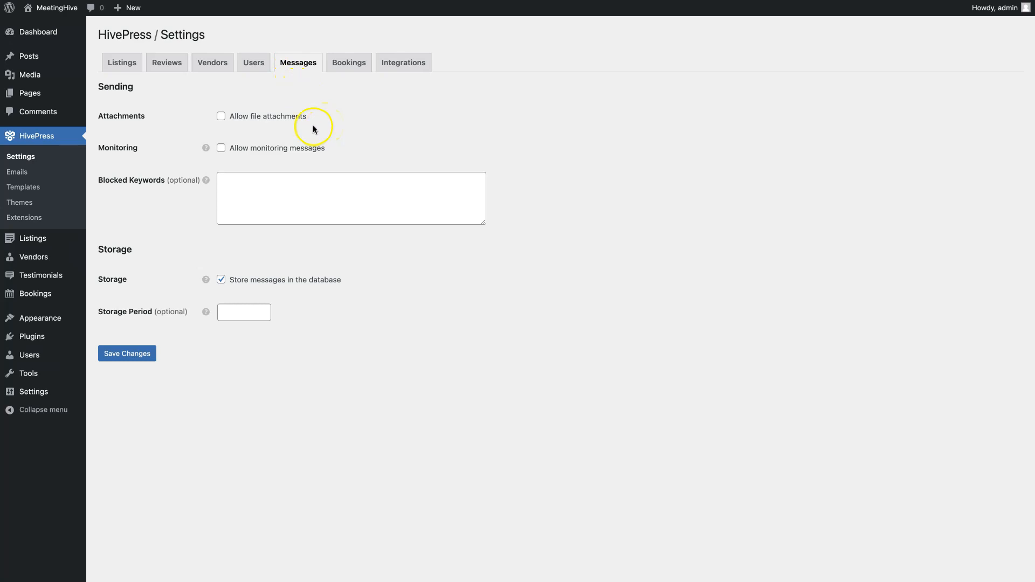
click(250, 116)
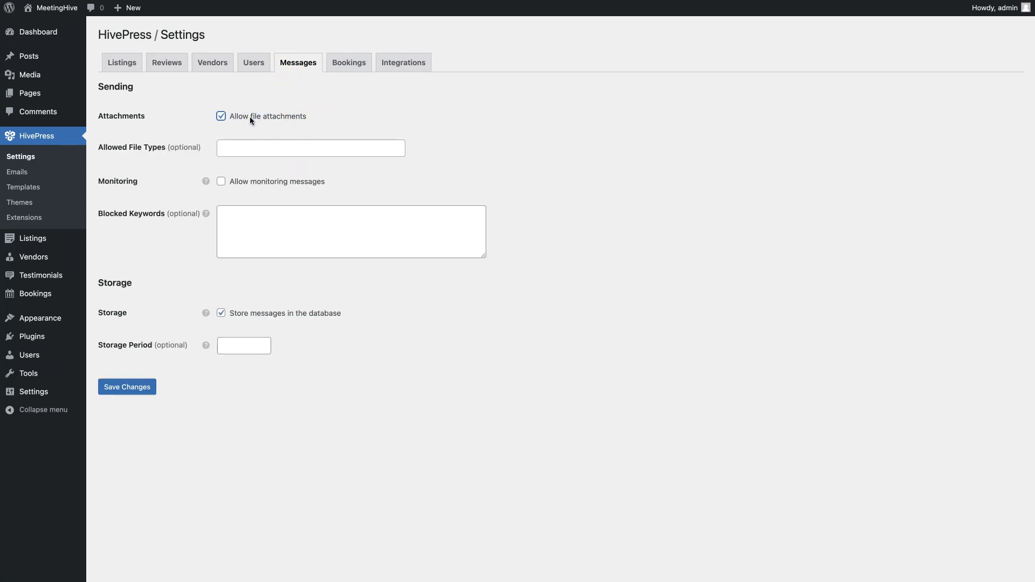
click(244, 147)
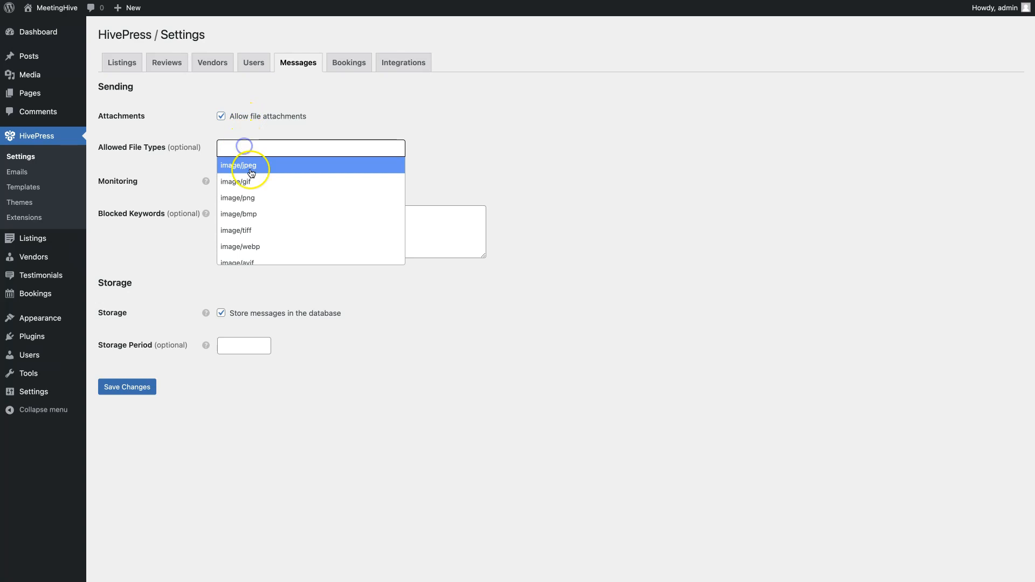
scroll(257, 179, down, 5)
scroll(257, 179, up, 8)
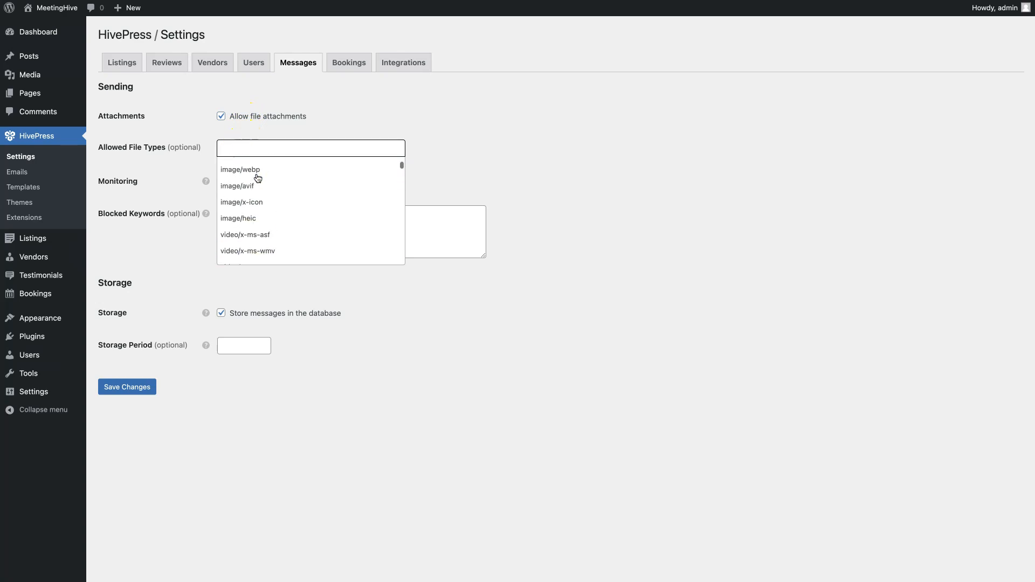
click(219, 137)
click(222, 117)
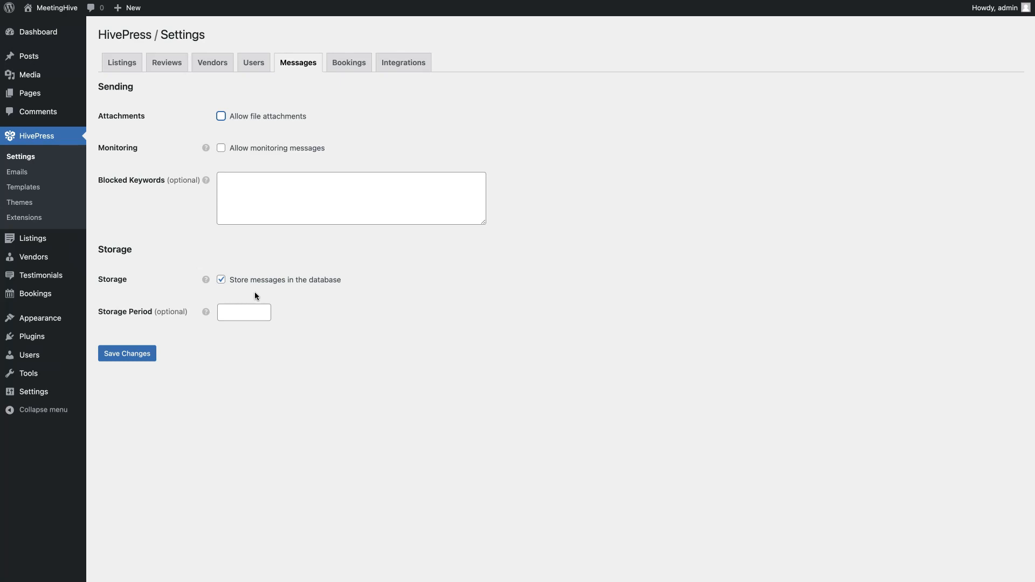
click(238, 308)
- Enable managing availability per vendor in the booking settings and preview the option for multiple places per booking
click(347, 63)
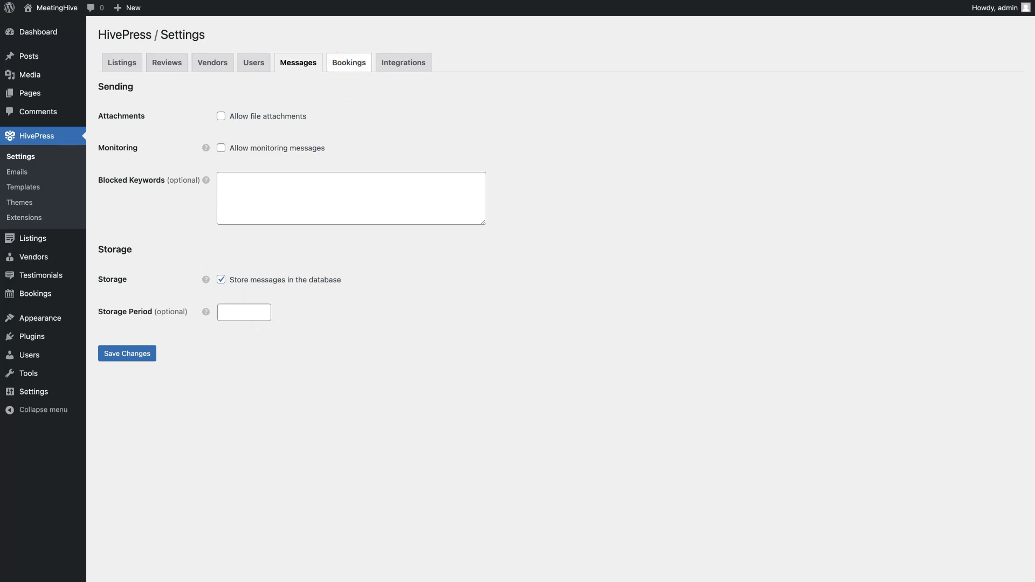
click(347, 68)
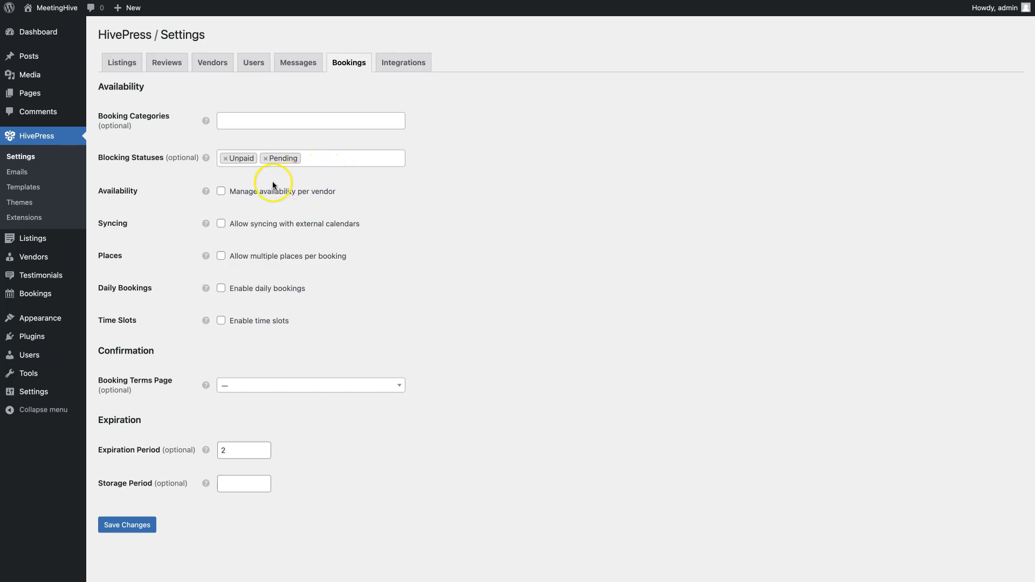
click(220, 193)
click(243, 193)
click(268, 260)
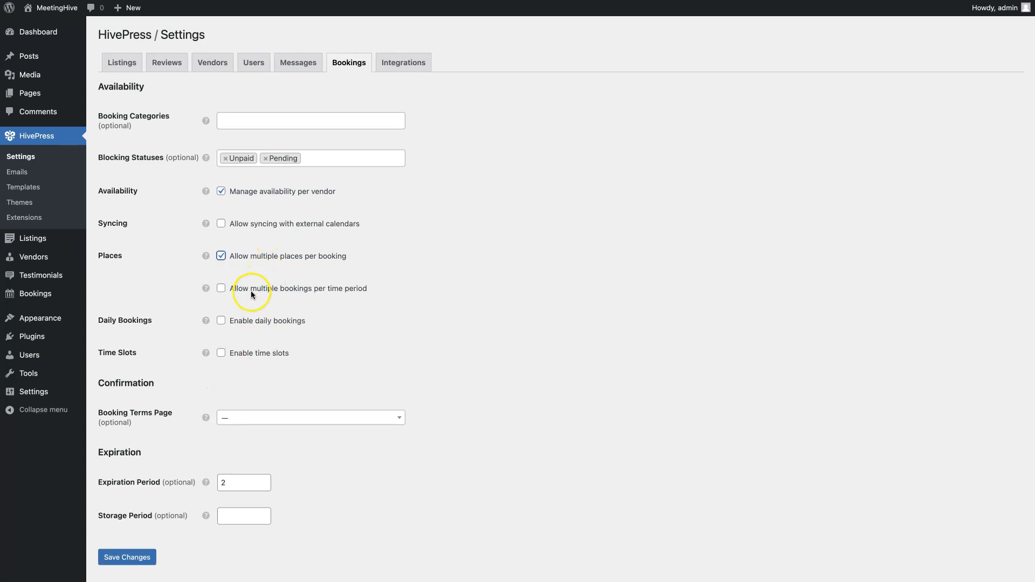
click(221, 258)
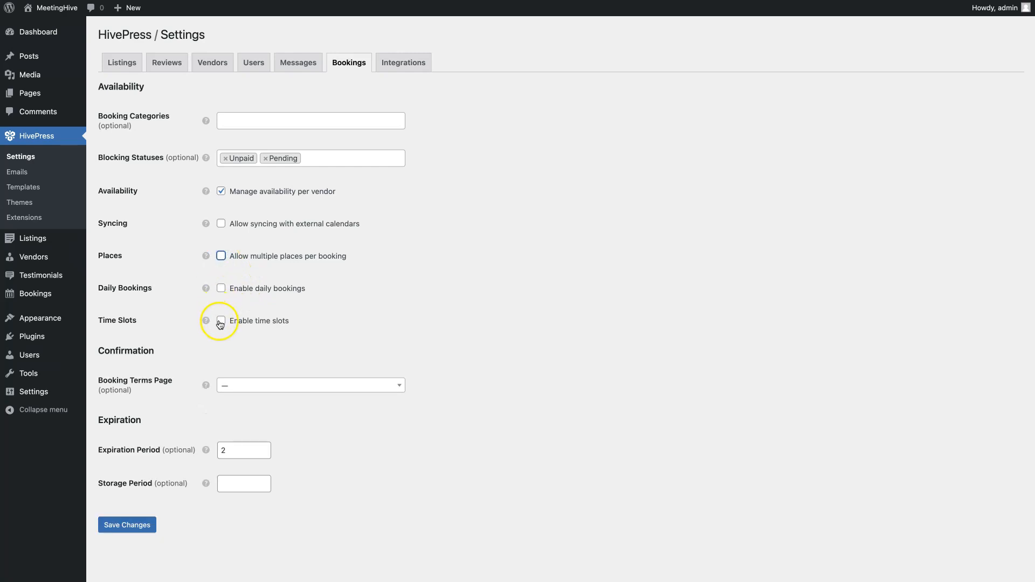
- Enable time slots for bookings and save the booking settings
click(258, 324)
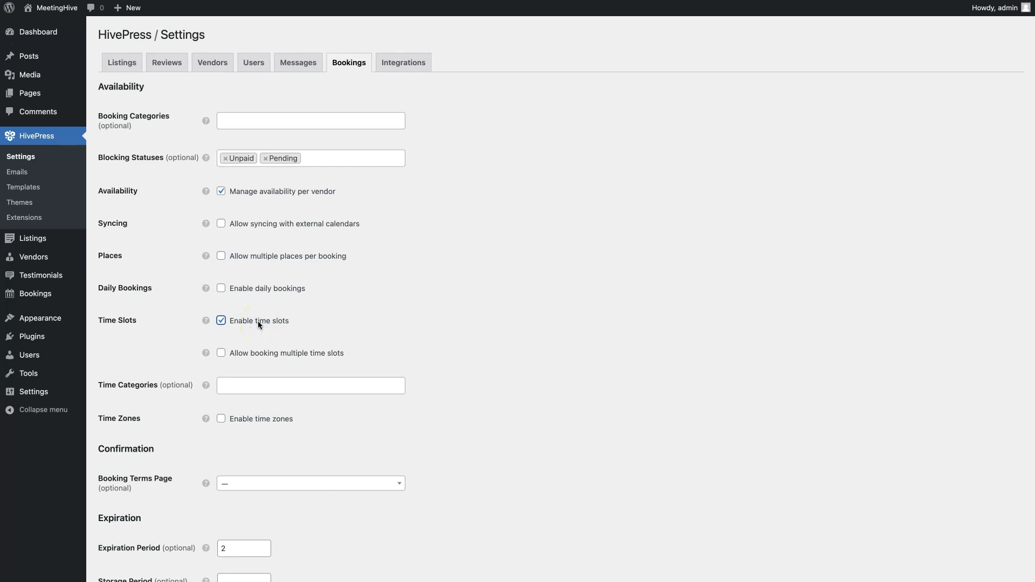
scroll(259, 324, down, 2)
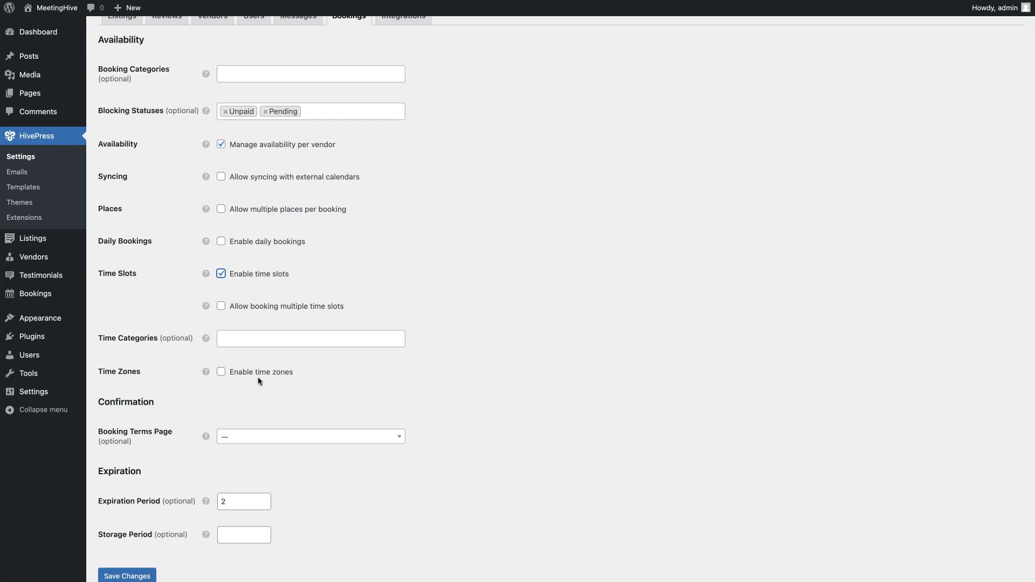
scroll(250, 387, down, 1)
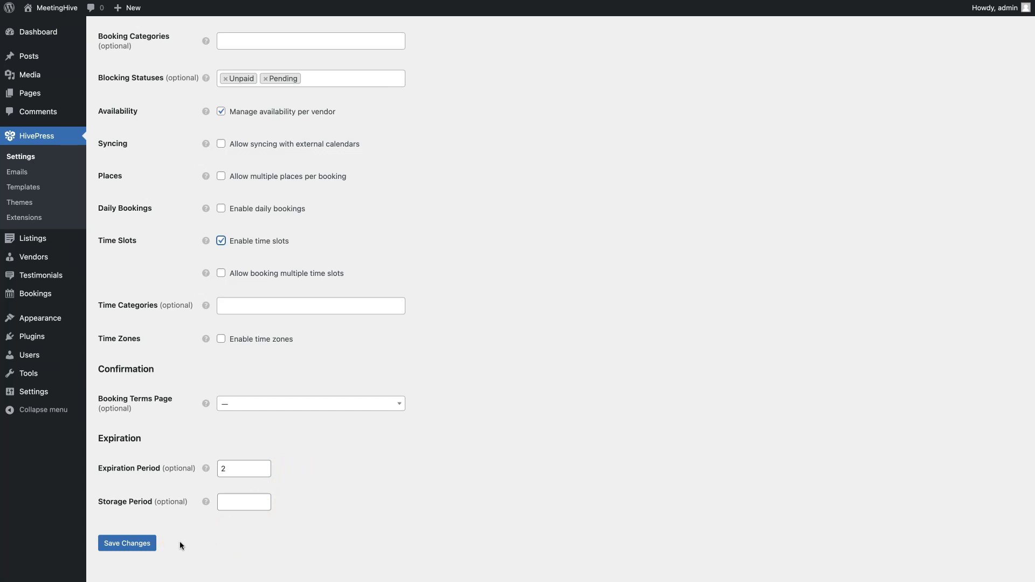
click(142, 543)
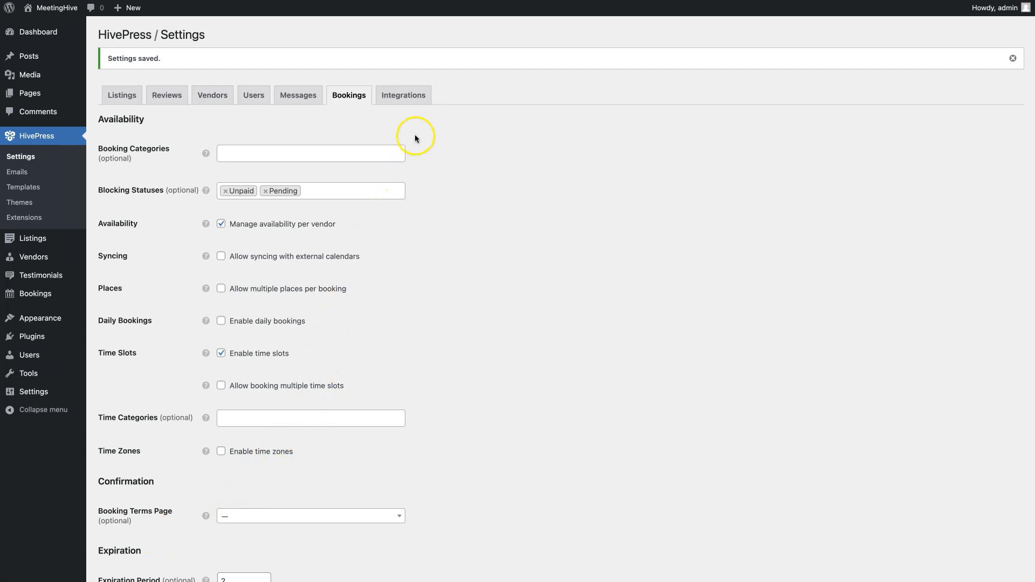
- Open the integration settings, switch to Google reCAPTCHA's new site registration and label the site test.hivepress.io
click(405, 98)
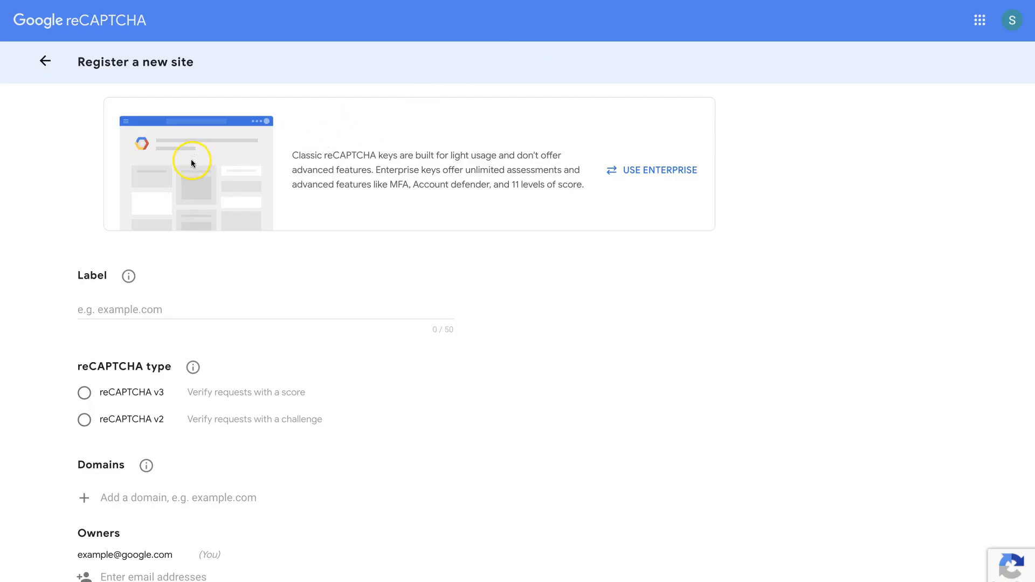
scroll(191, 163, down, 1)
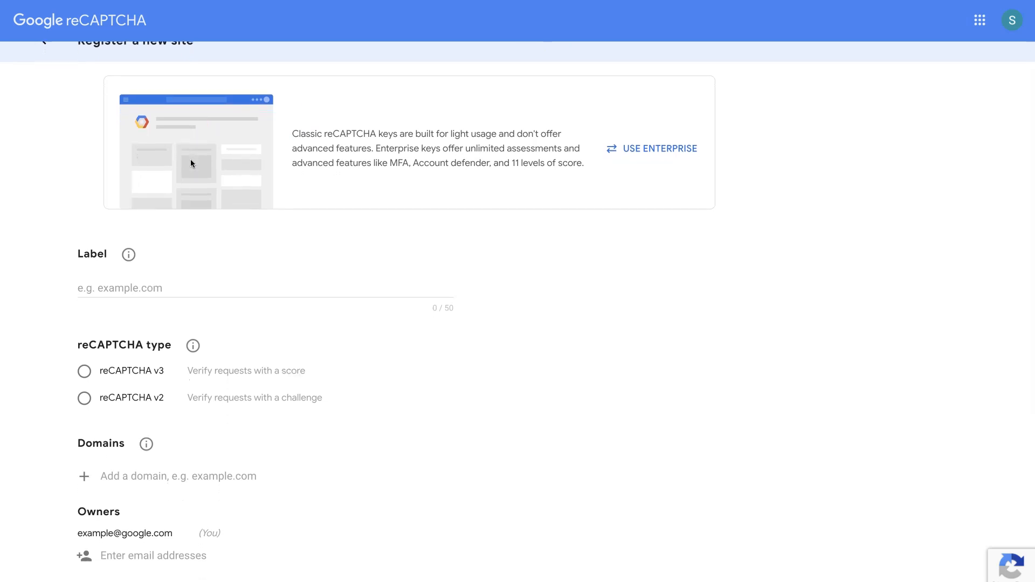
scroll(191, 161, down, 3)
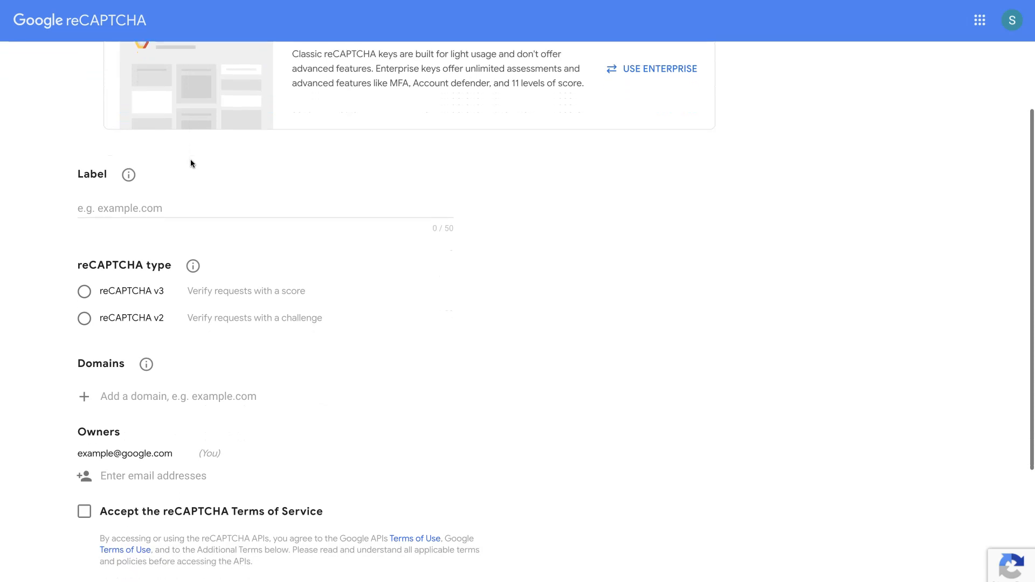
click(192, 156)
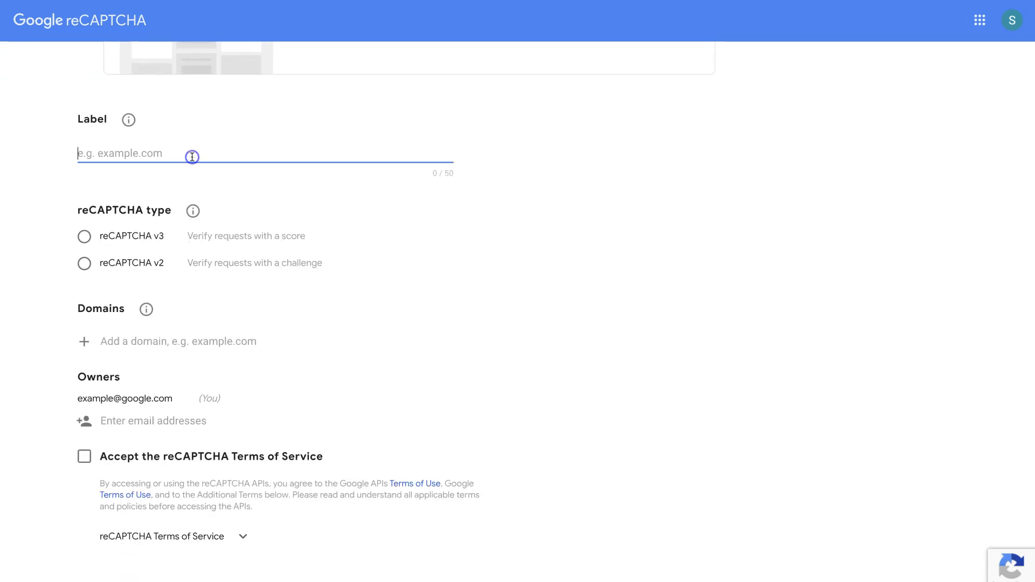
text(test.)
click(182, 163)
text(hivepress.io)
- Register the site as reCAPTCHA v3 with the domain test.hivepress.io, accepting the terms of service
click(84, 239)
scroll(85, 242, down, 1)
click(147, 270)
text(test.hivepress.io)
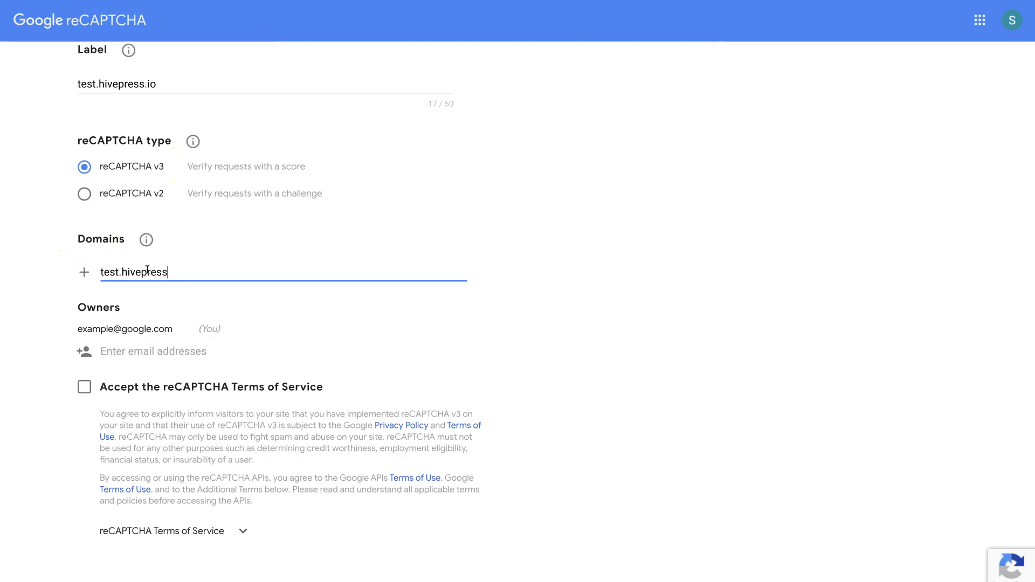
scroll(84, 266, down, 2)
click(84, 265)
click(162, 525)
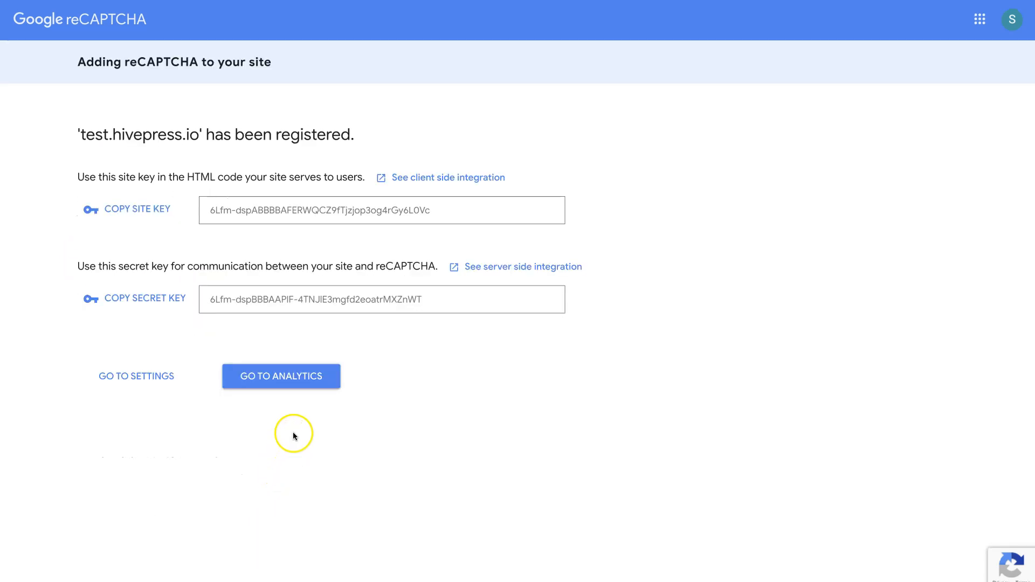
- Copy the reCAPTCHA site key and paste it into the Site Key field of the HivePress integration settings
drag(442, 211, 206, 206)
key(ctrl+c)
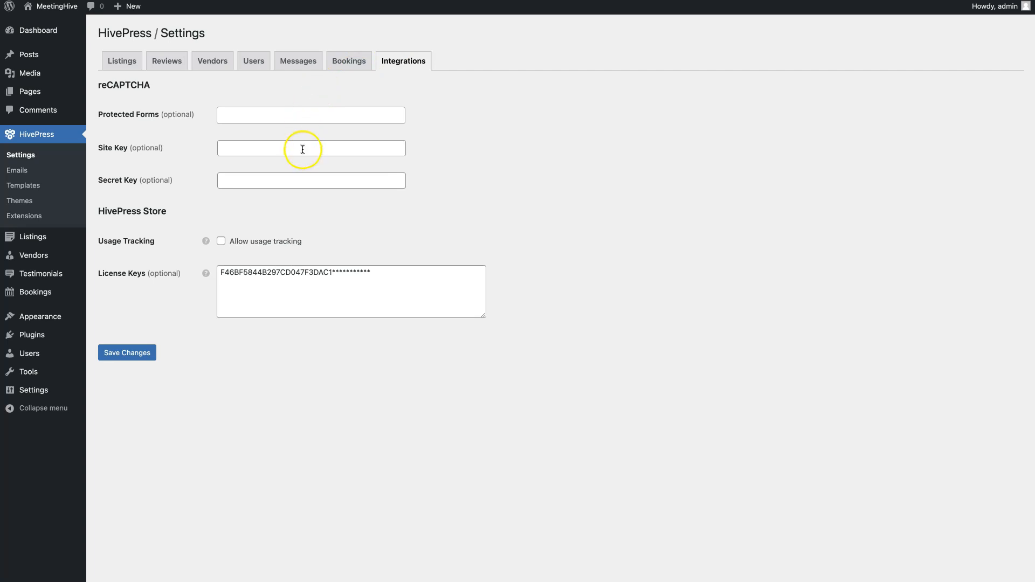
click(301, 148)
key(ctrl+v)
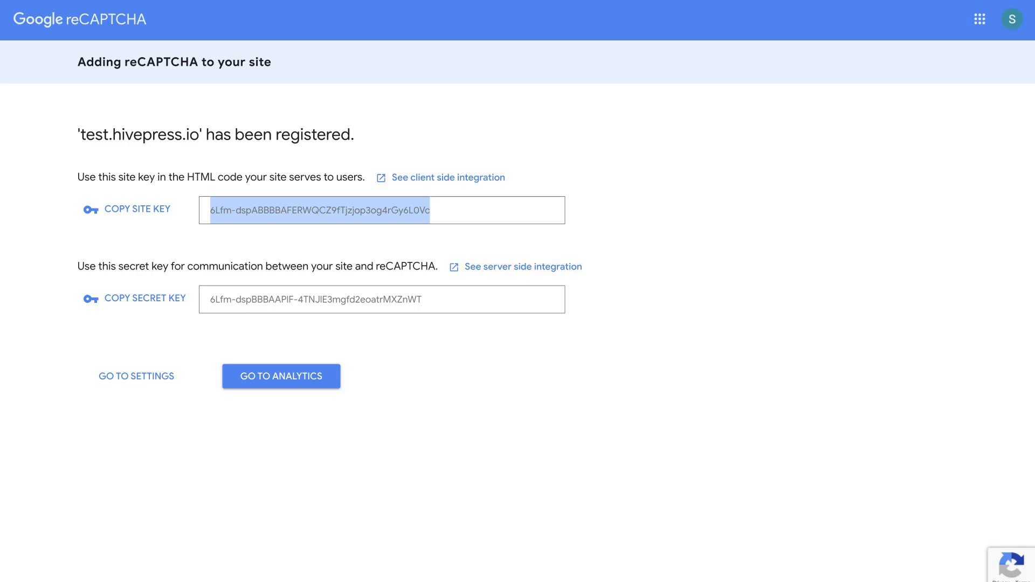
- Copy the reCAPTCHA secret key from Google and paste it into the Secret Key field in HivePress
drag(429, 304, 208, 304)
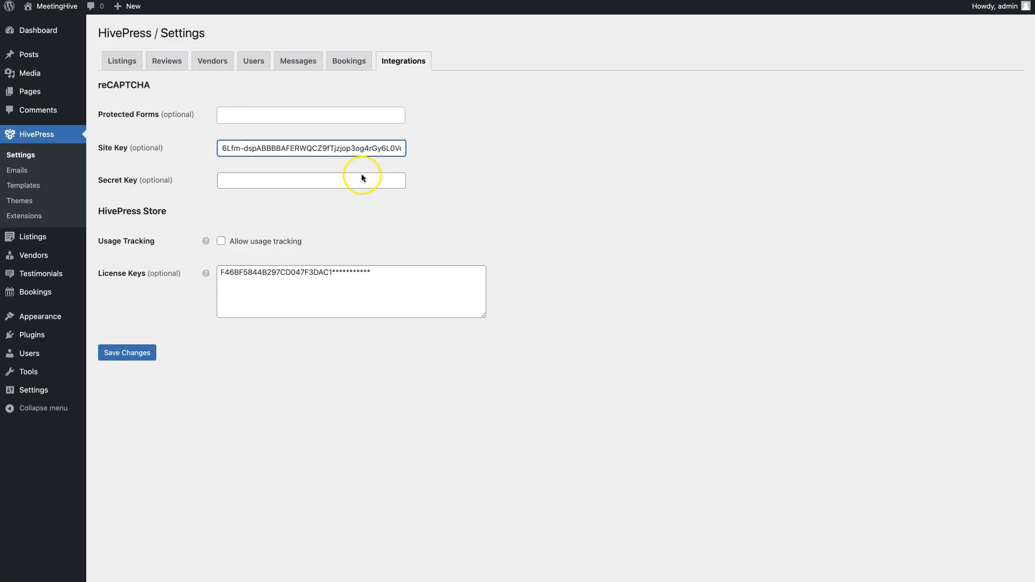
click(334, 180)
key(ctrl+v)
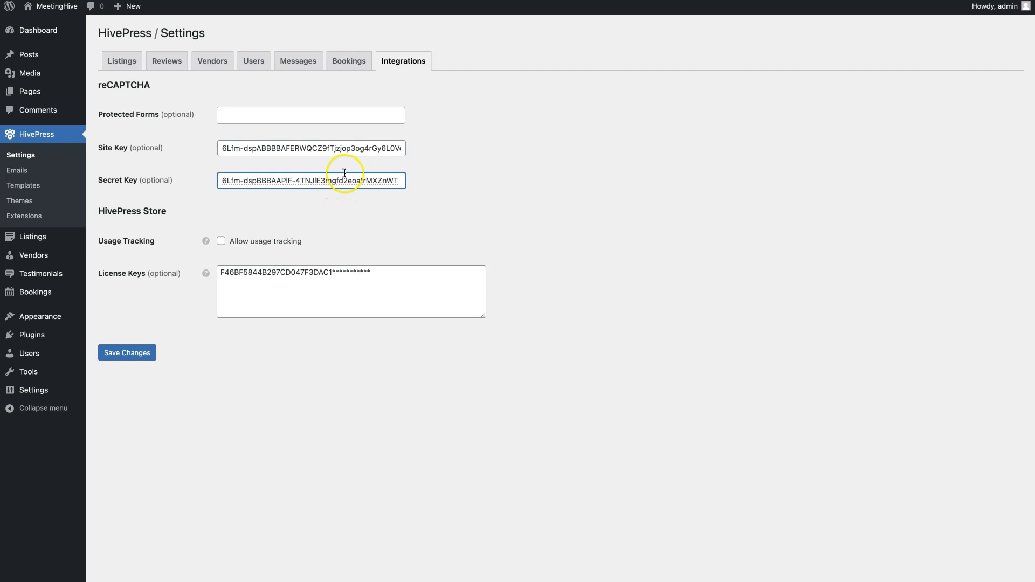
- Add Register User to the reCAPTCHA protected forms and save the integration settings
click(311, 114)
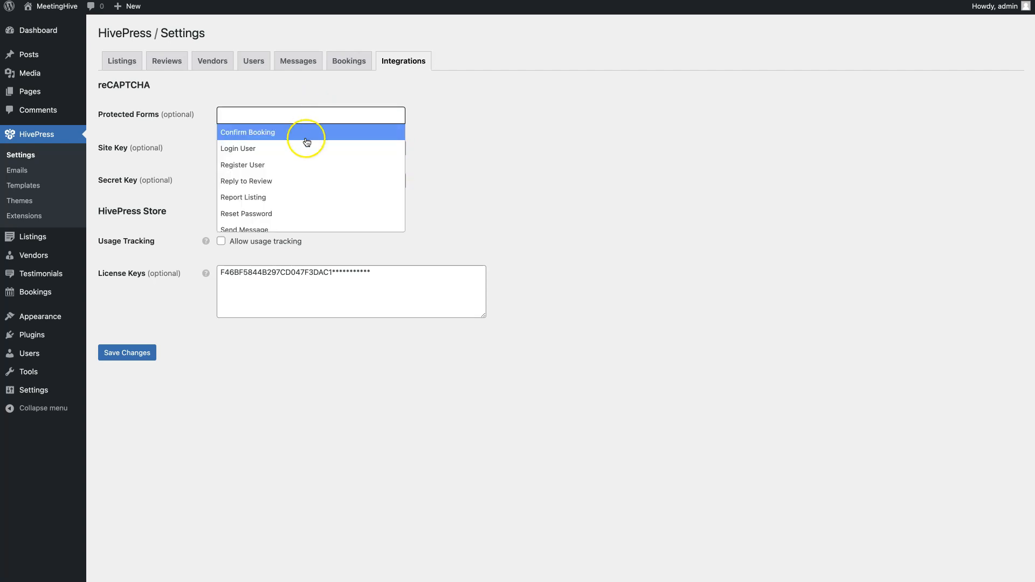
scroll(304, 177, down, 1)
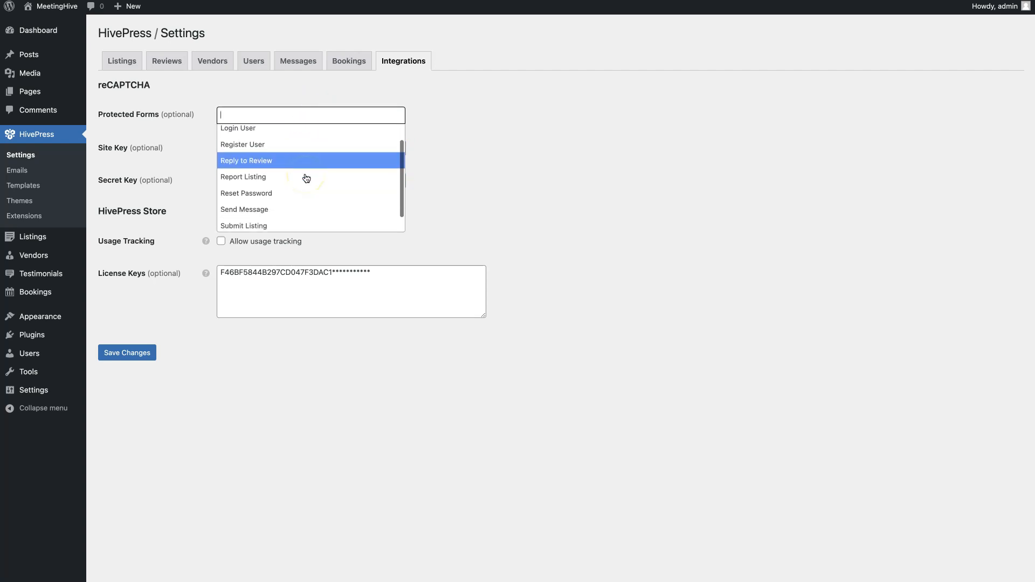
click(267, 150)
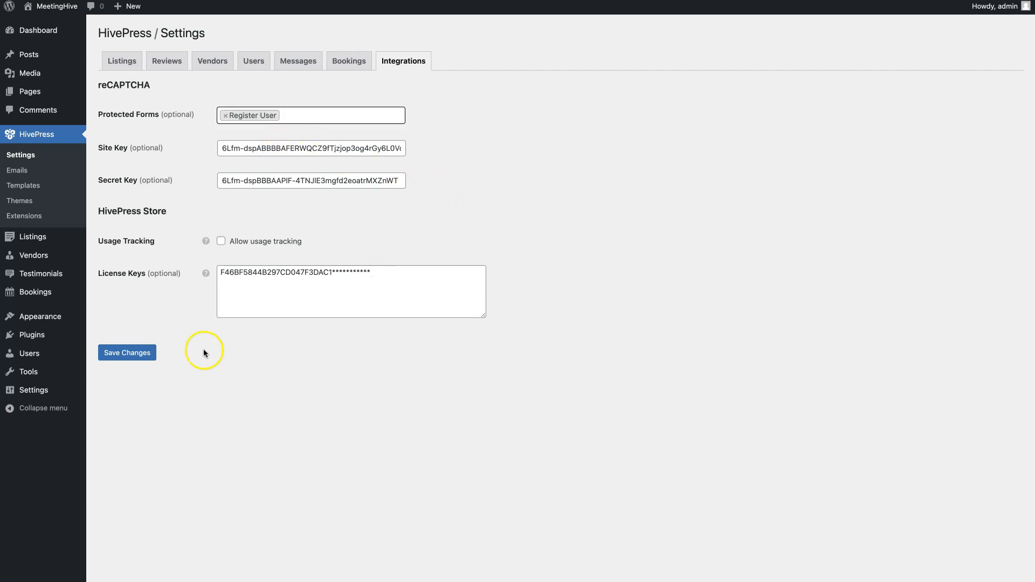
click(134, 353)
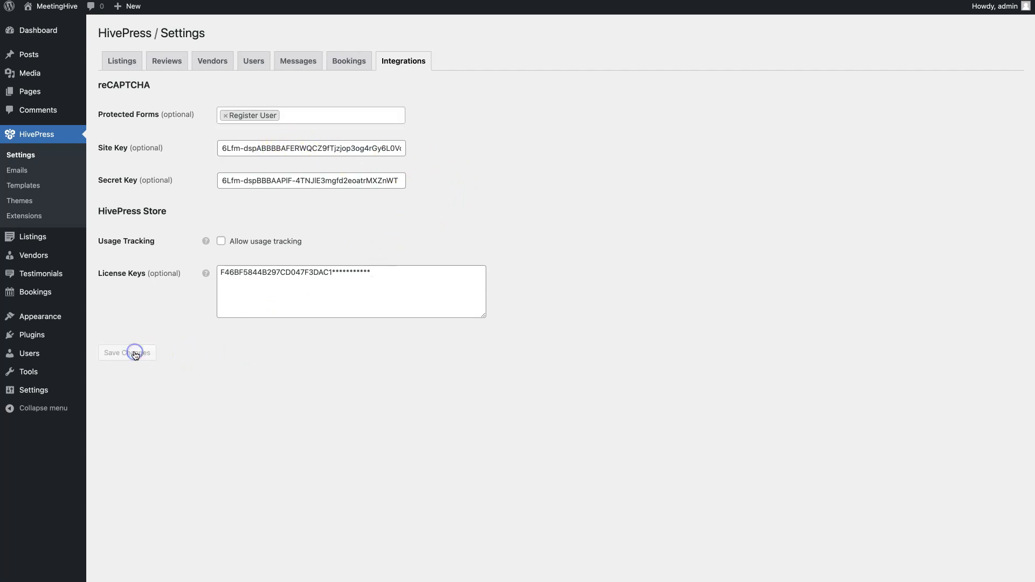